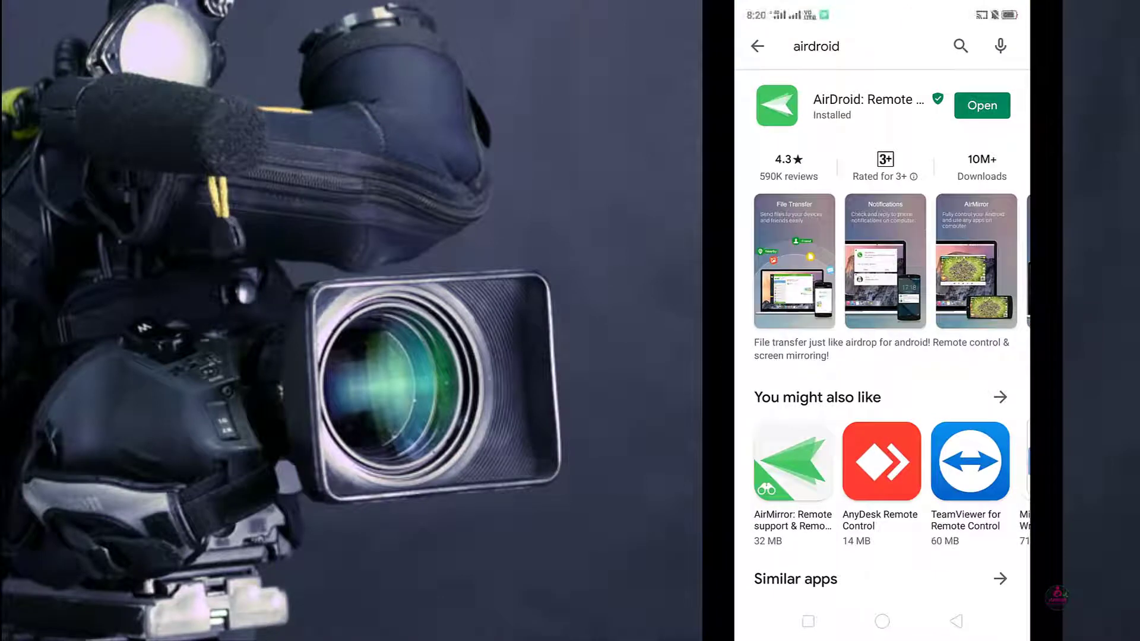
- Search Play Store for 'airdroid' to confirm AirDroid: Remote access & File is installed, then go home
left_click(757, 45)
left_click(860, 46)
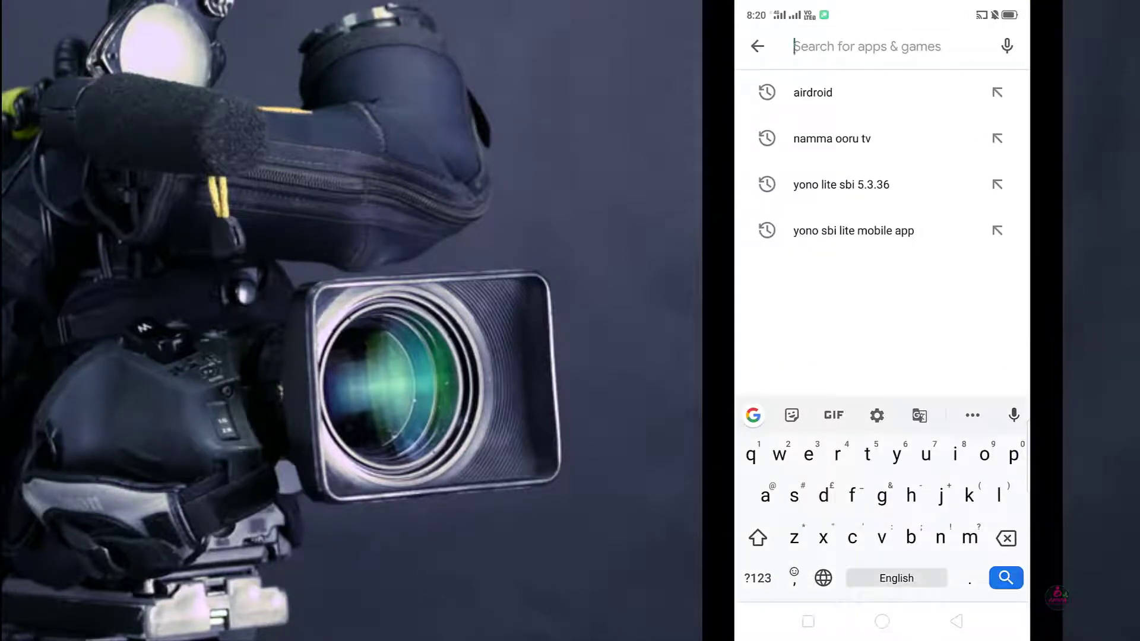
type("a")
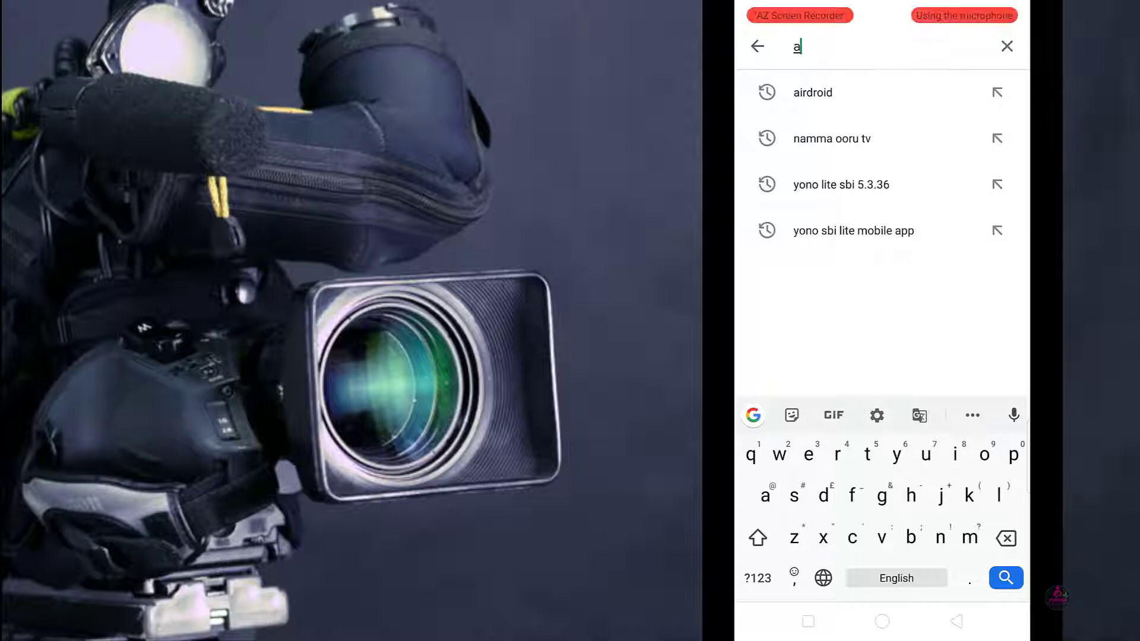
type("irdr")
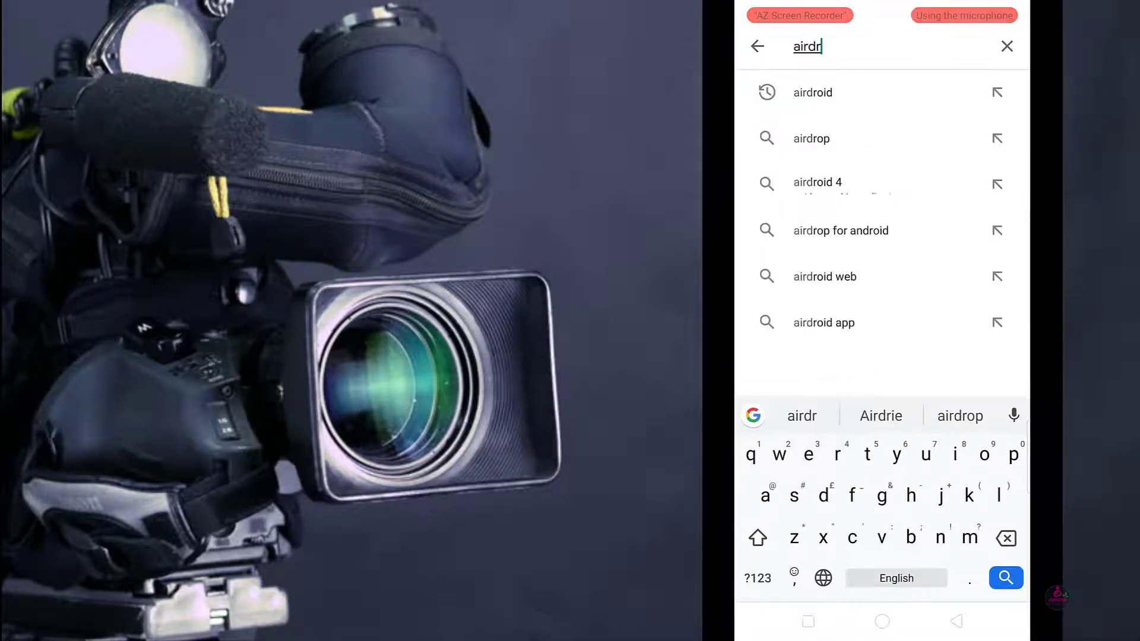
type("oid")
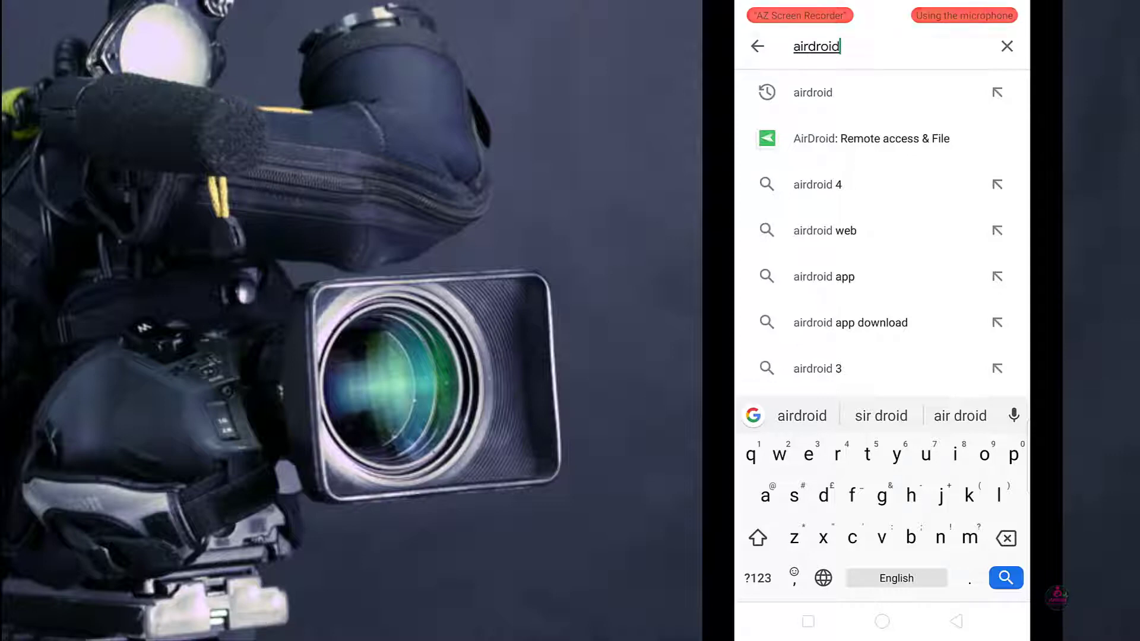
key("Return")
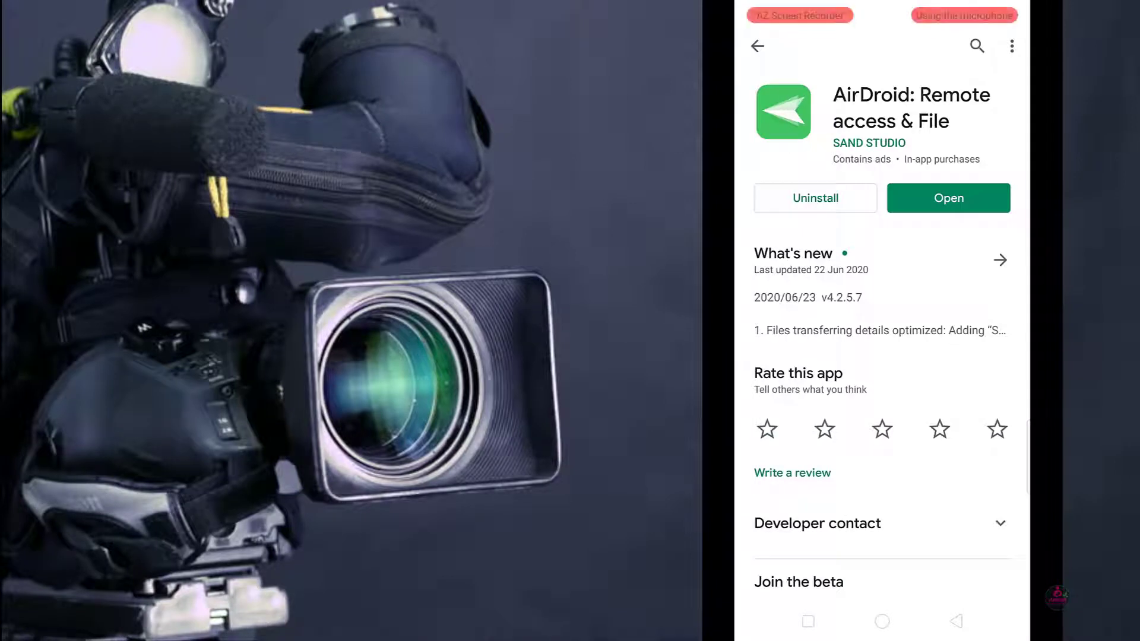
left_click(882, 620)
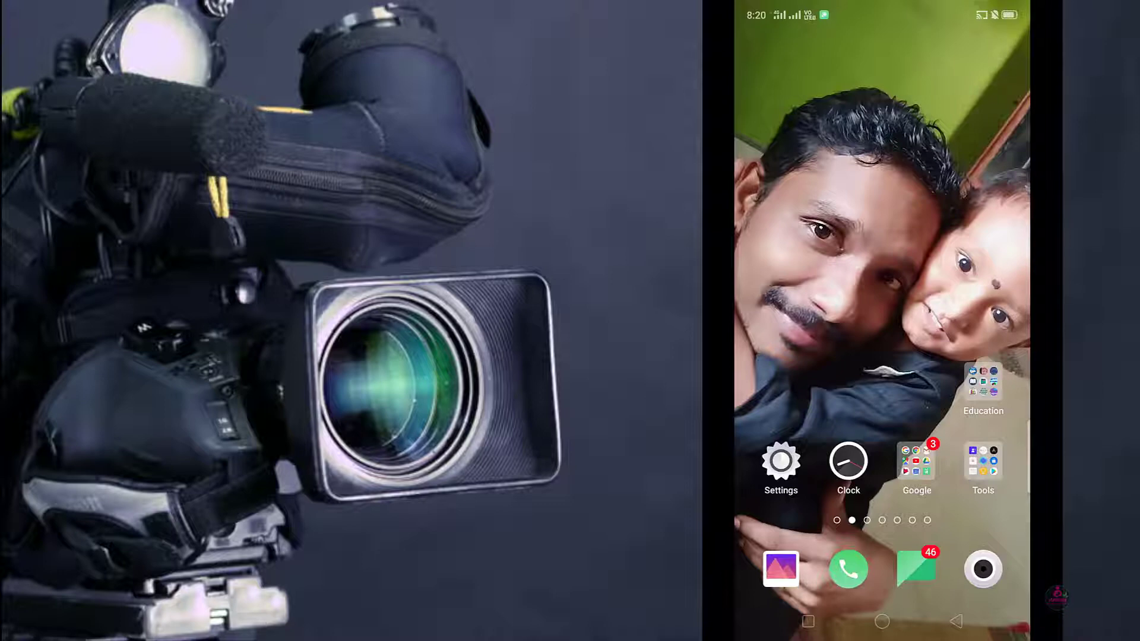
- Check in quick settings that Mobile Data and Personal Hotspot are on, then swipe to AirDroid's home page
left_click_drag(881, 6, 881, 356)
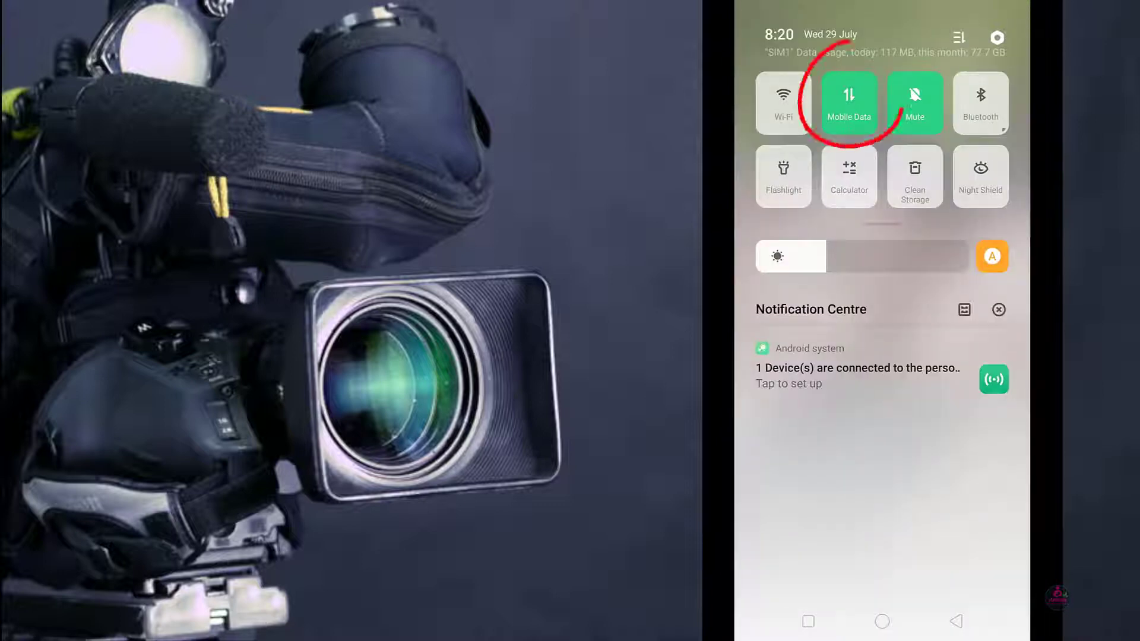
left_click_drag(883, 224, 883, 371)
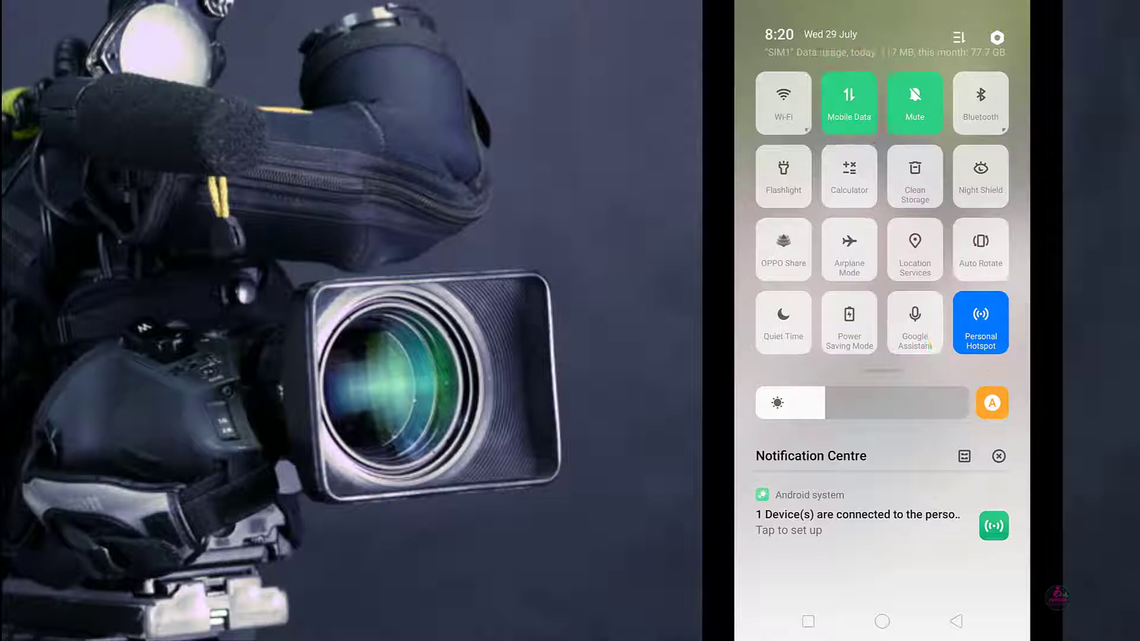
left_click_drag(881, 356, 881, 119)
left_click_drag(881, 416, 881, 59)
left_click_drag(979, 297, 772, 297)
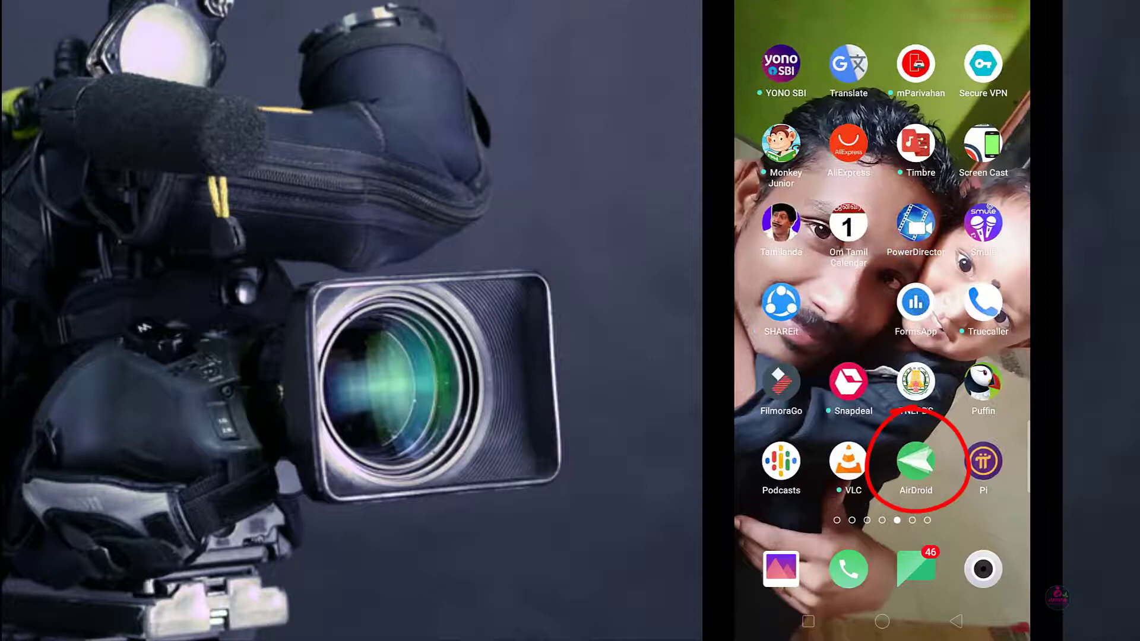
- Launch AirDroid from its home-screen icon to show the My devices view
left_click(915, 461)
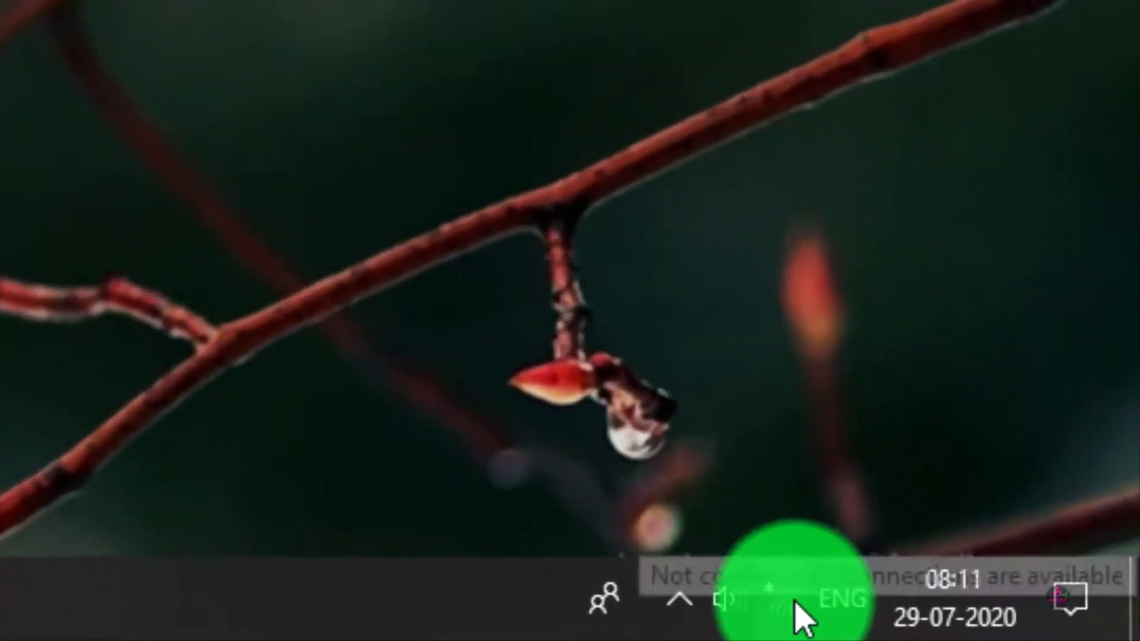
- Connect the PC to the phone's 'jio GR' hotspot Wi-Fi and dismiss the network flyout
left_click(819, 605)
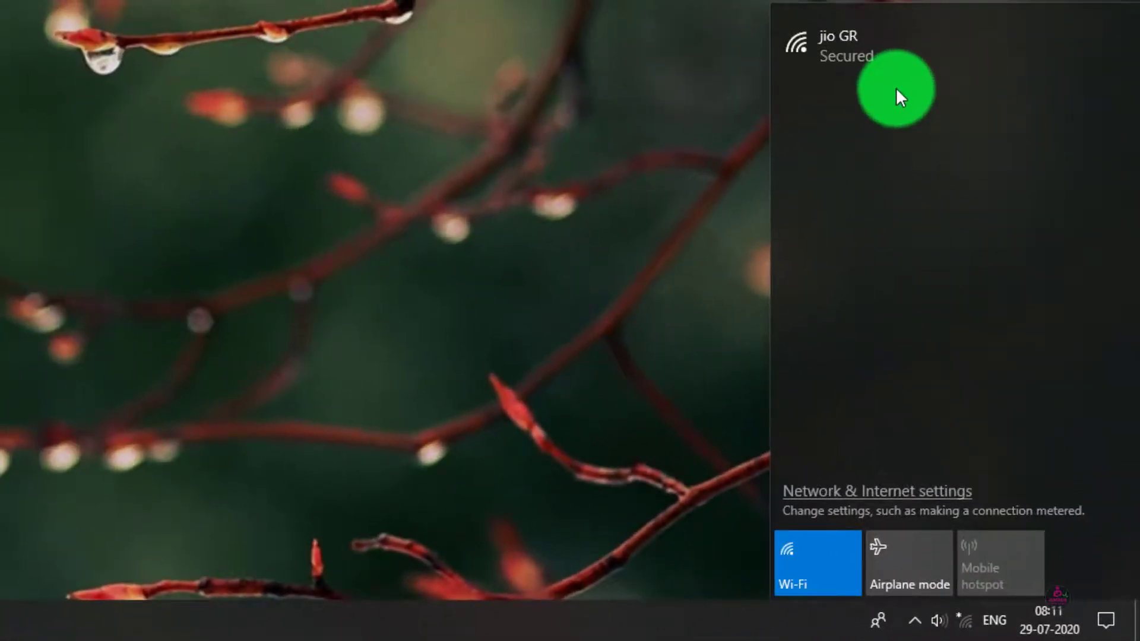
left_click(896, 87)
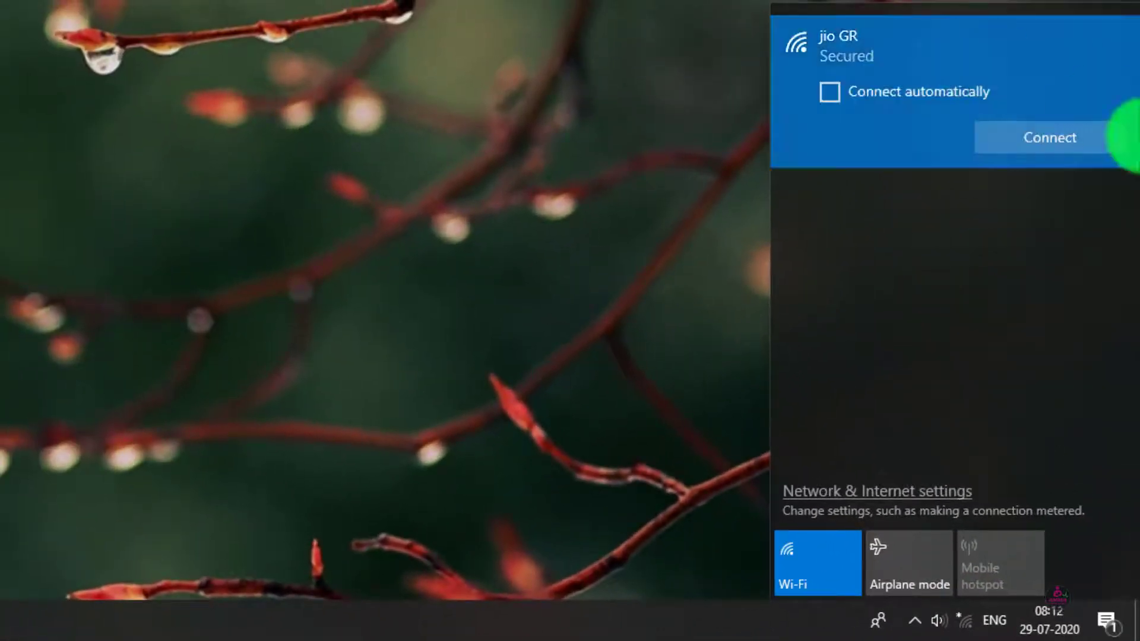
left_click(1060, 142)
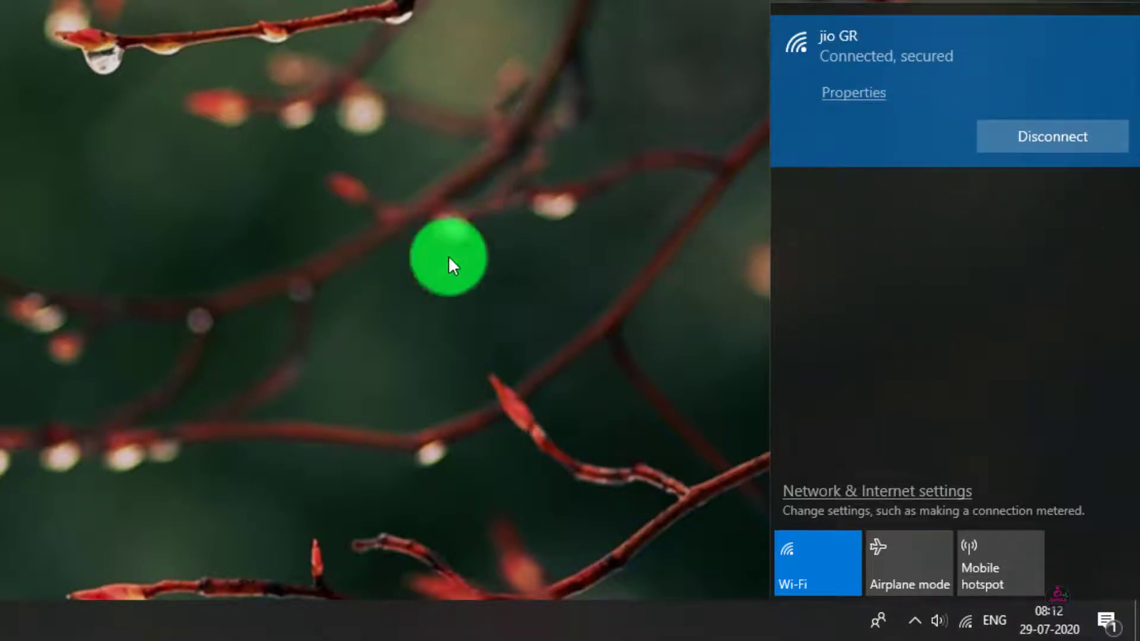
left_click(405, 228)
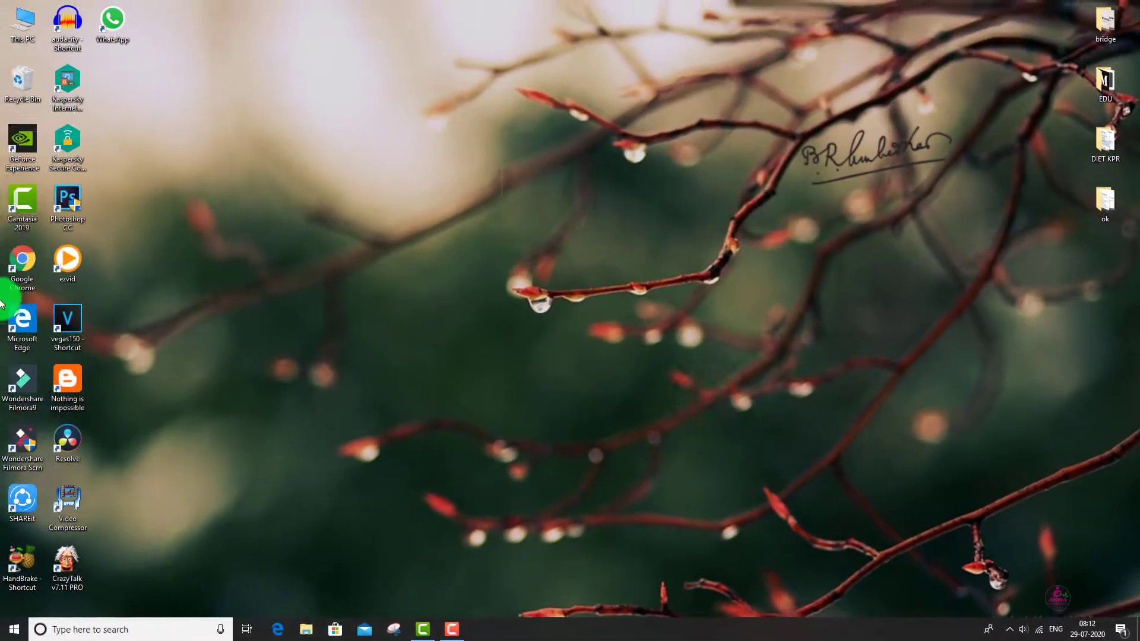
- Start Chrome and load the AirDroid Web address 192.168.43.1:8888
double_click(26, 272)
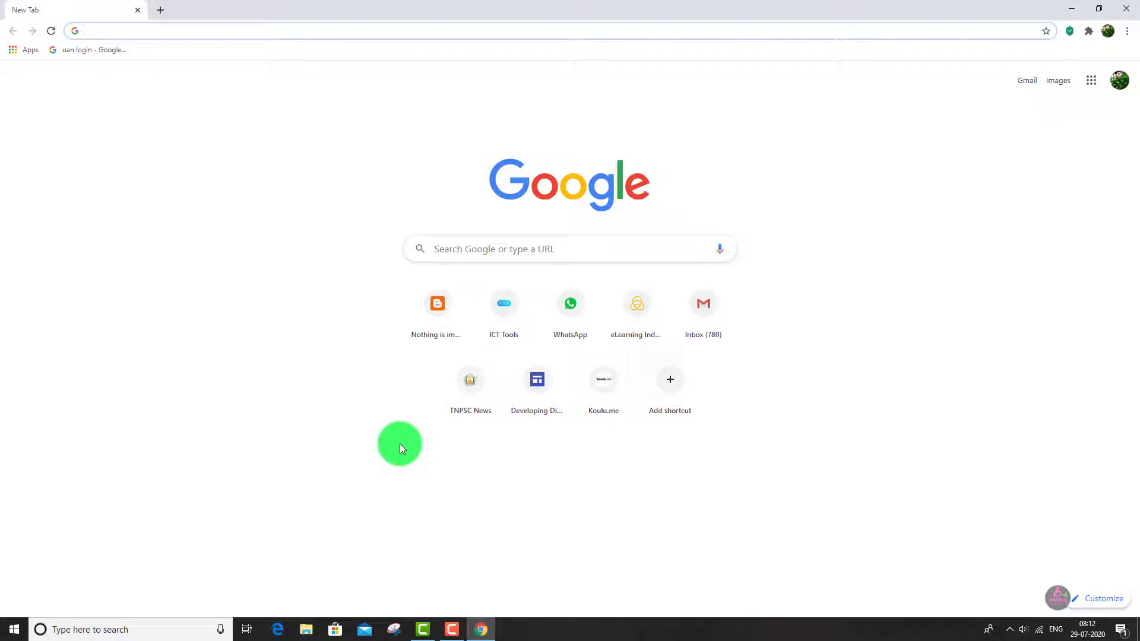
left_click(125, 29)
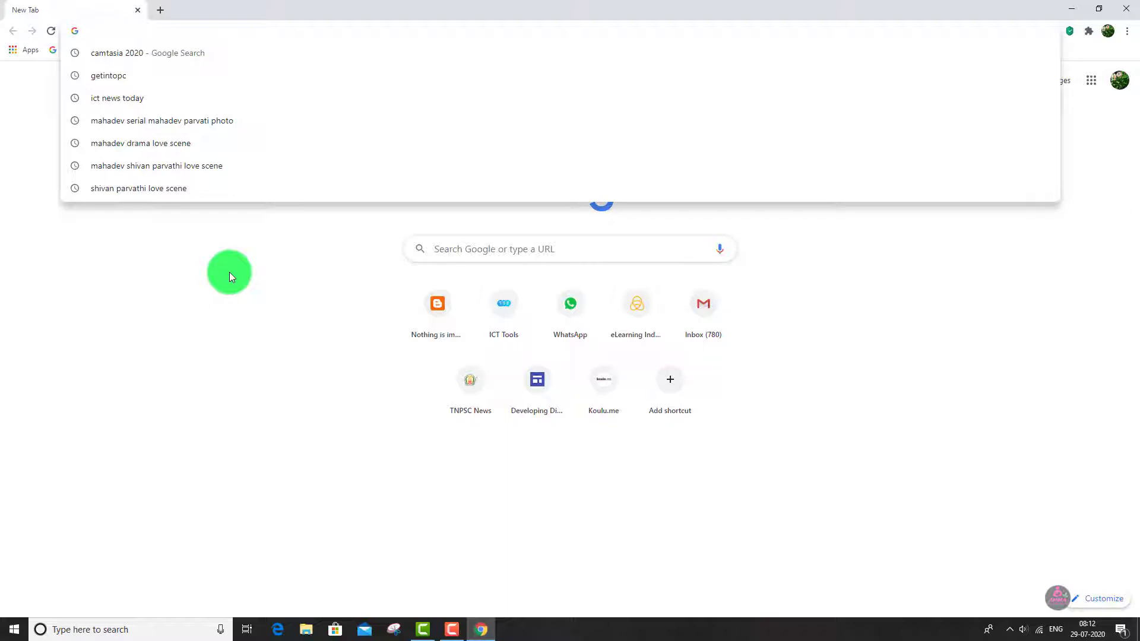
type("1")
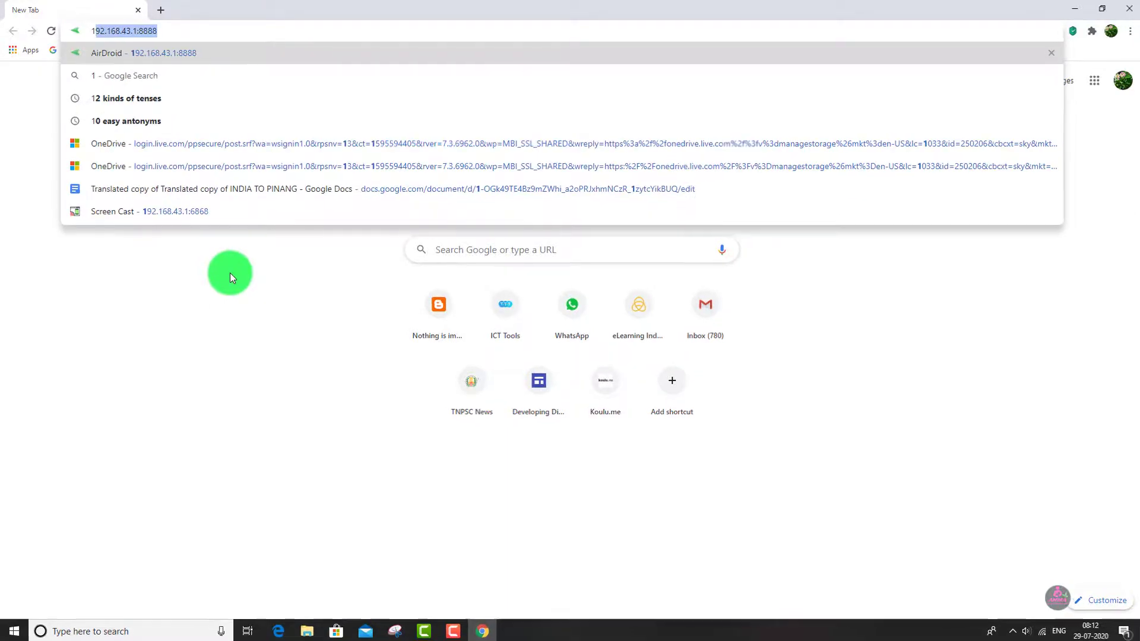
type("92")
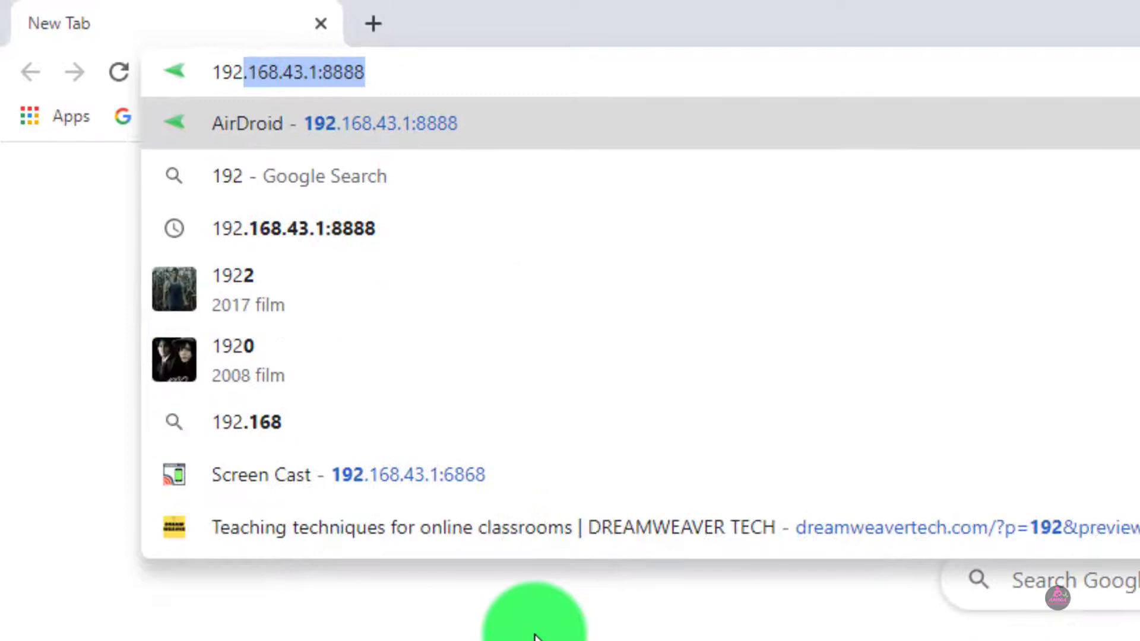
type(".")
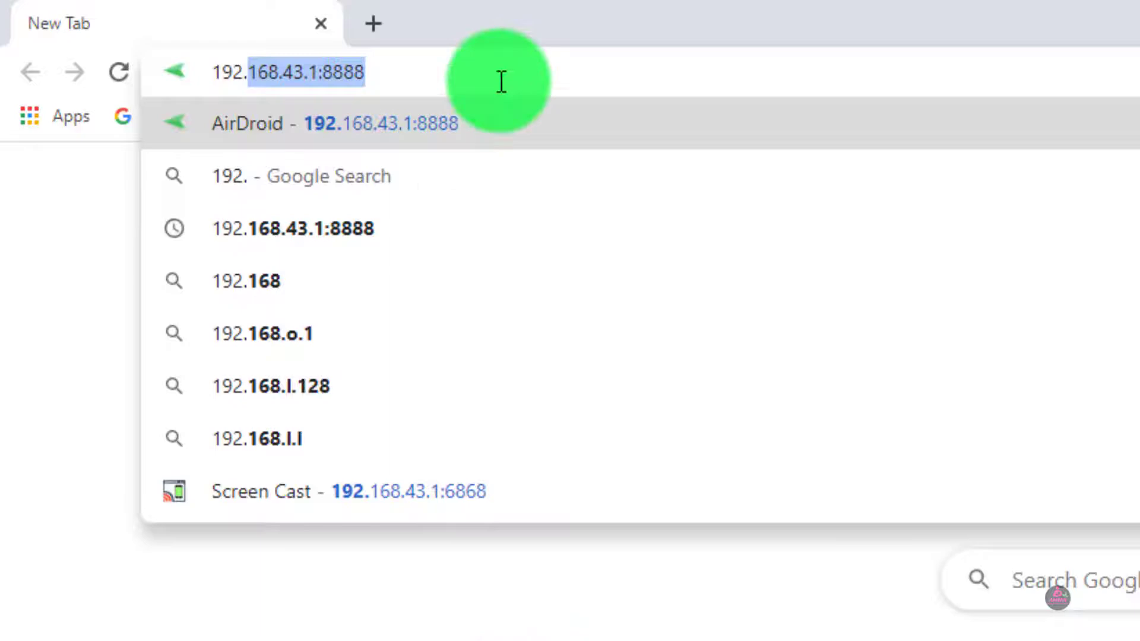
left_click(493, 71)
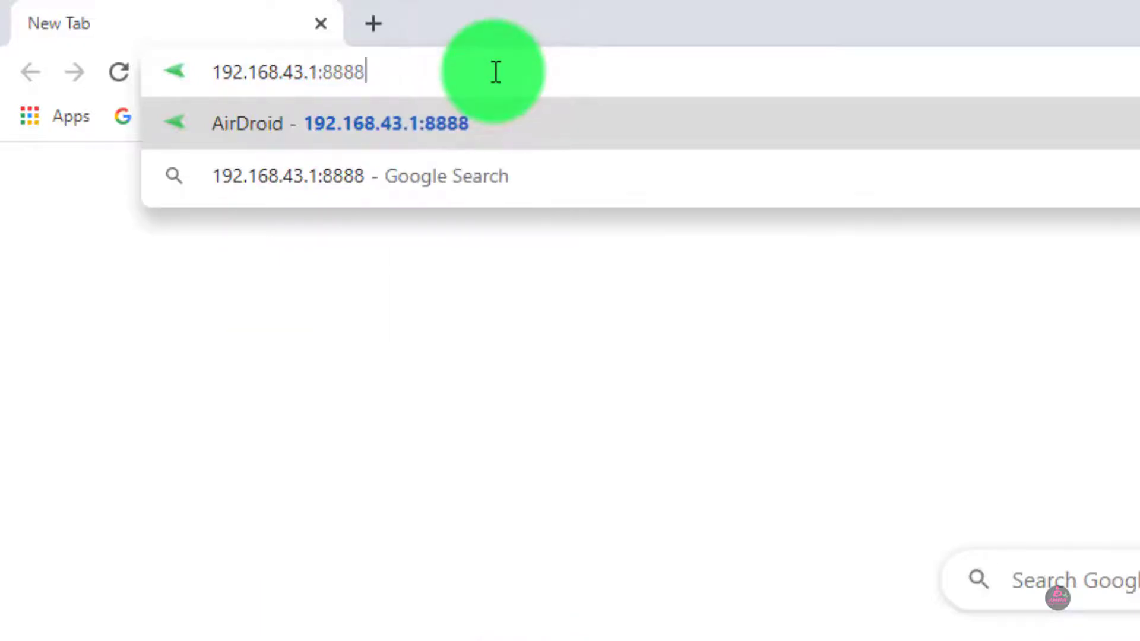
key("Return")
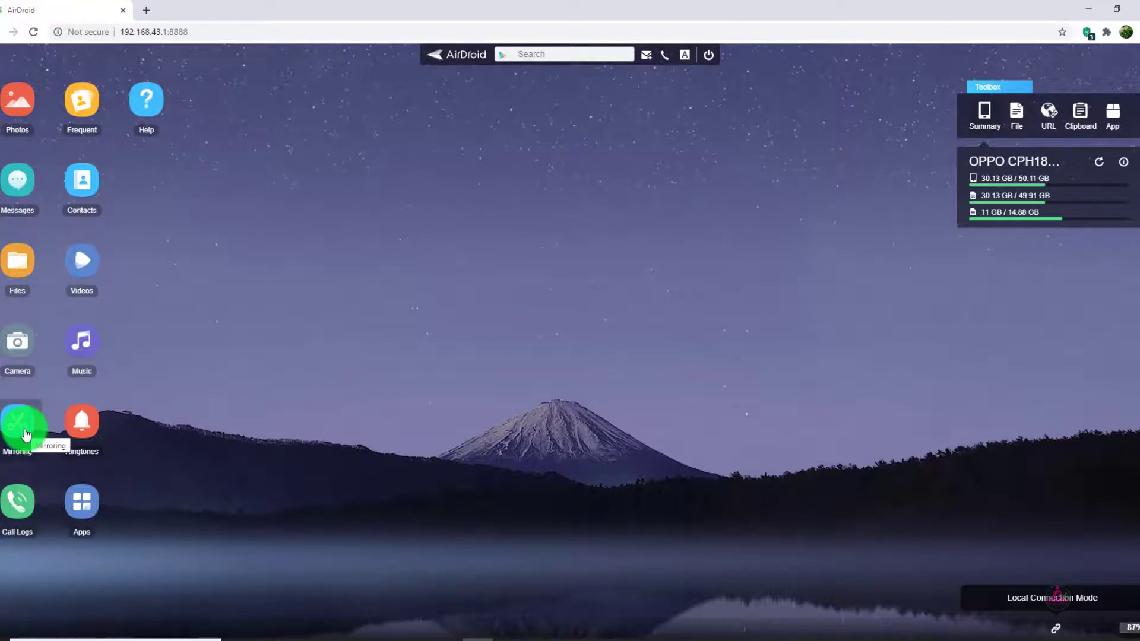
left_click(26, 434)
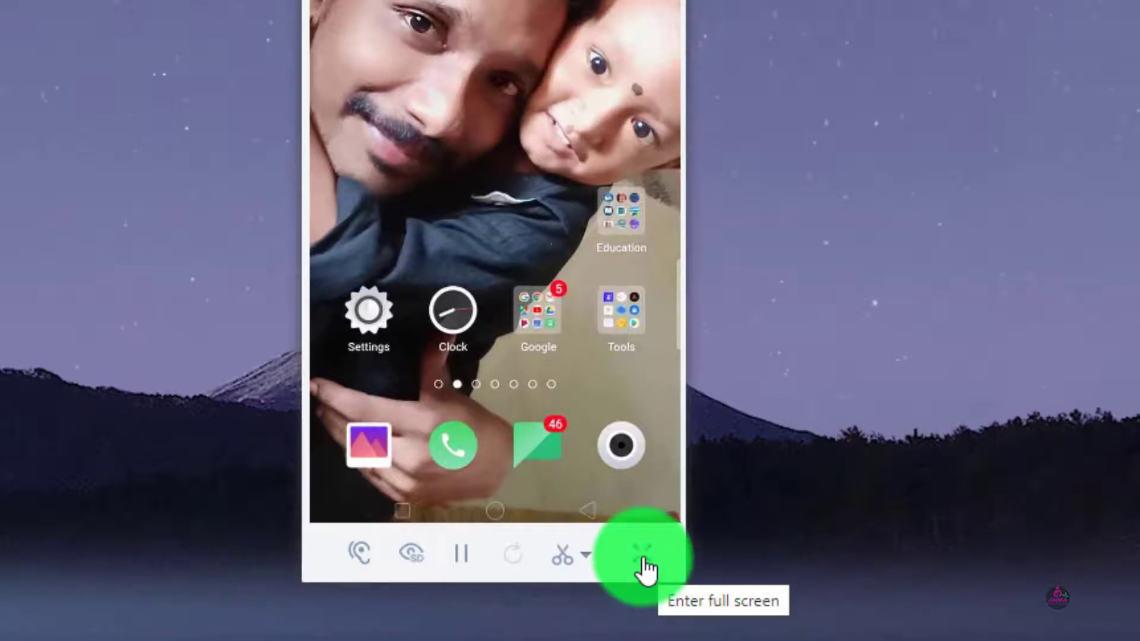
left_click(645, 568)
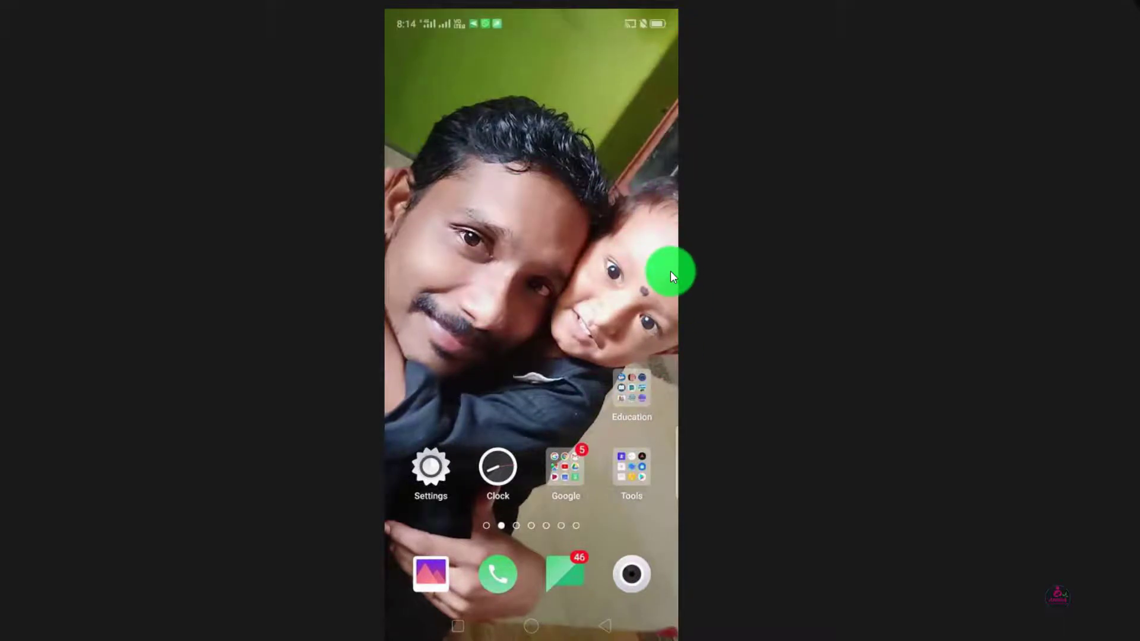
key("Escape")
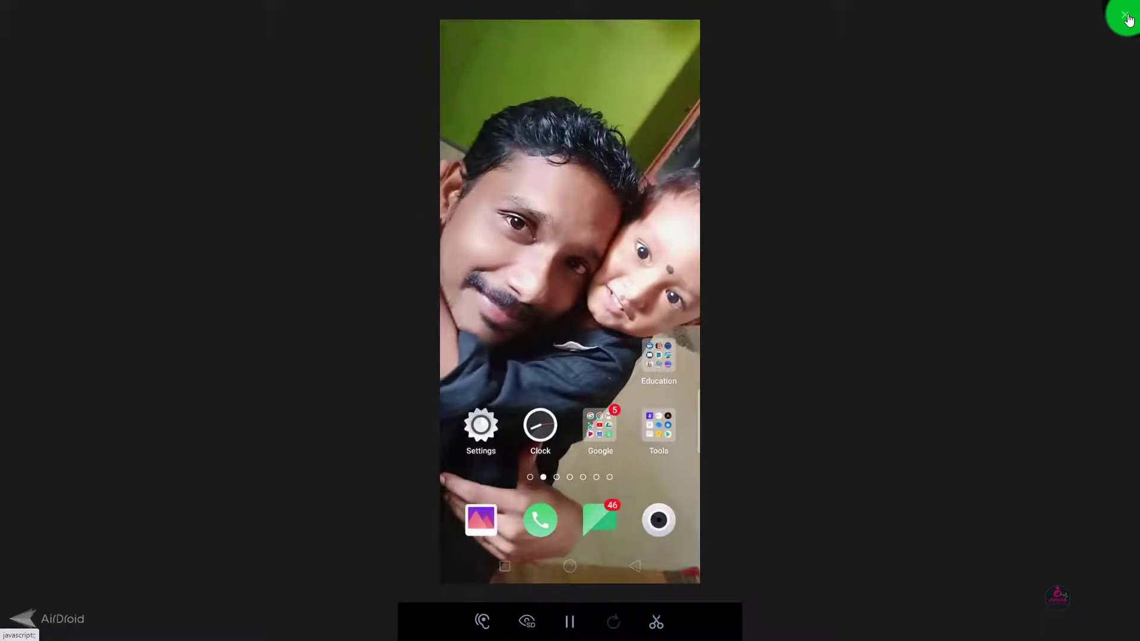
left_click(1126, 16)
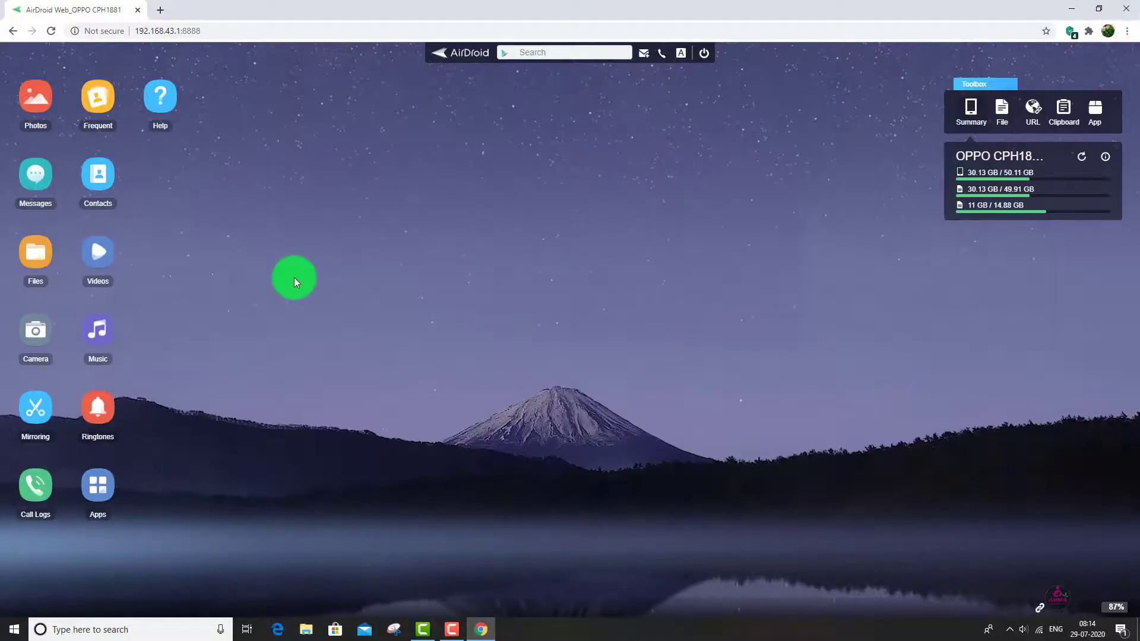
- Download the first Camera photo, IMG20200213175512.jpg, from Photos to the PC Desktop
left_click(41, 104)
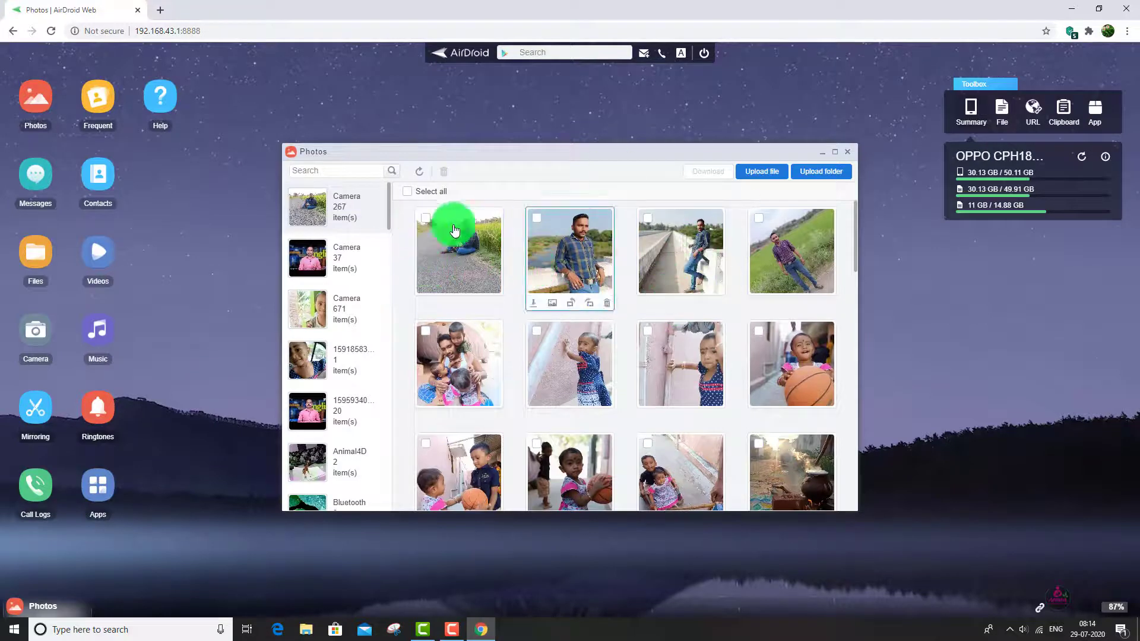
left_click(427, 217)
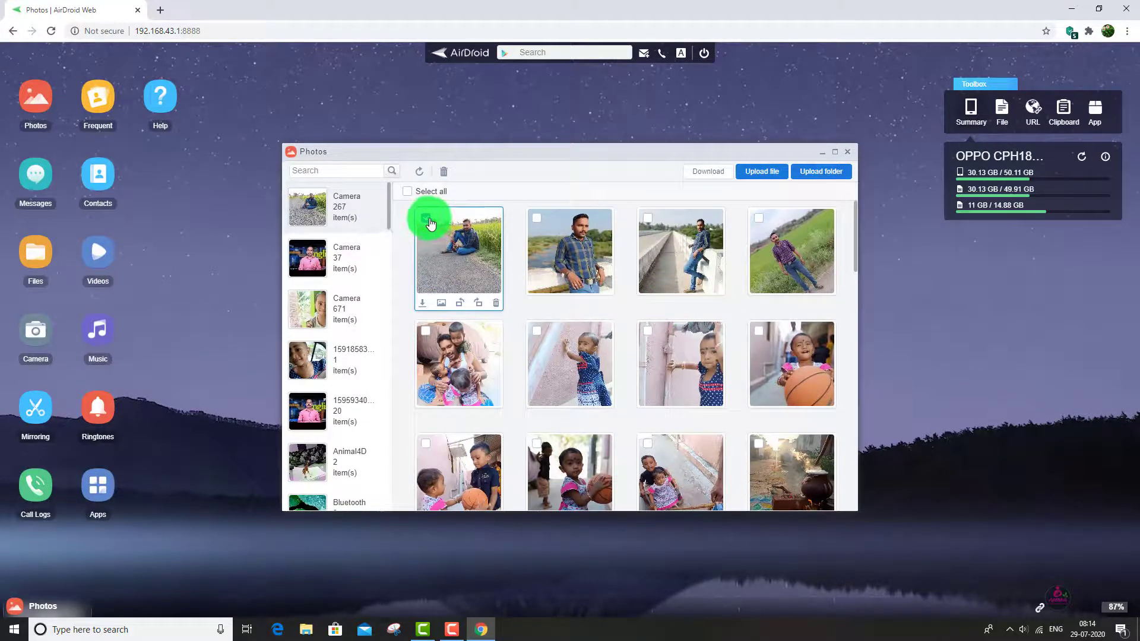
left_click(710, 175)
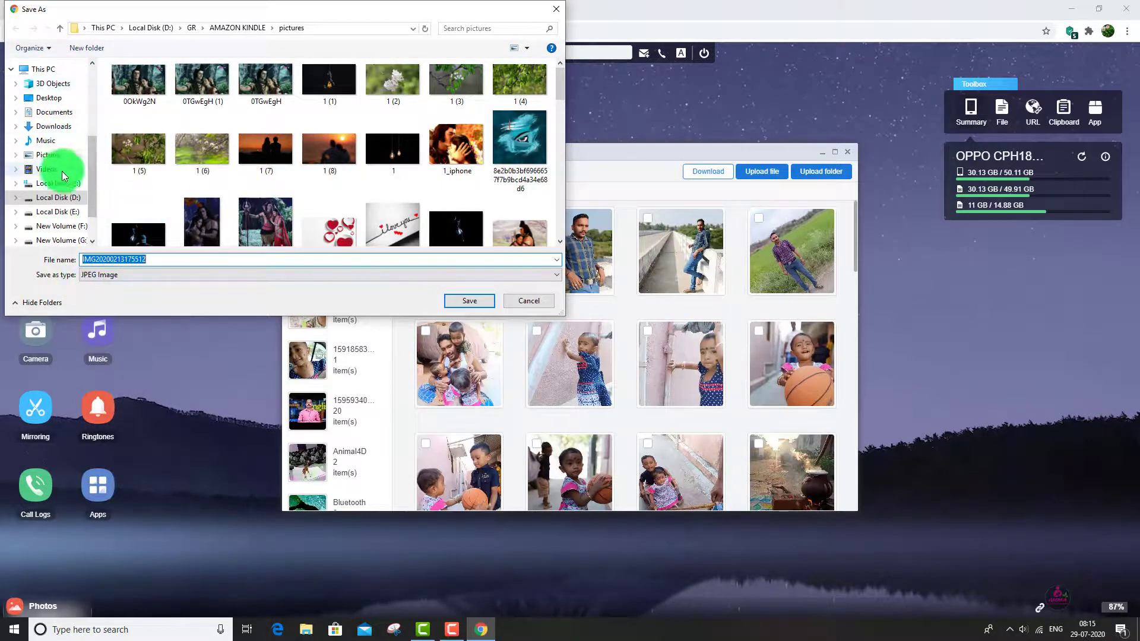
left_click(53, 101)
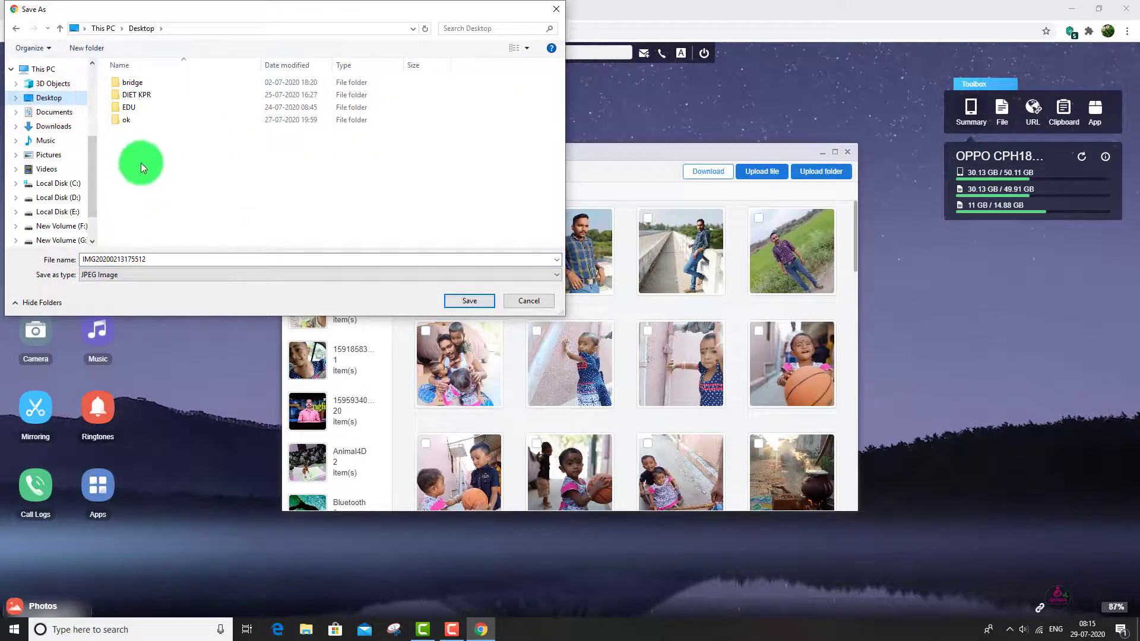
left_click(469, 301)
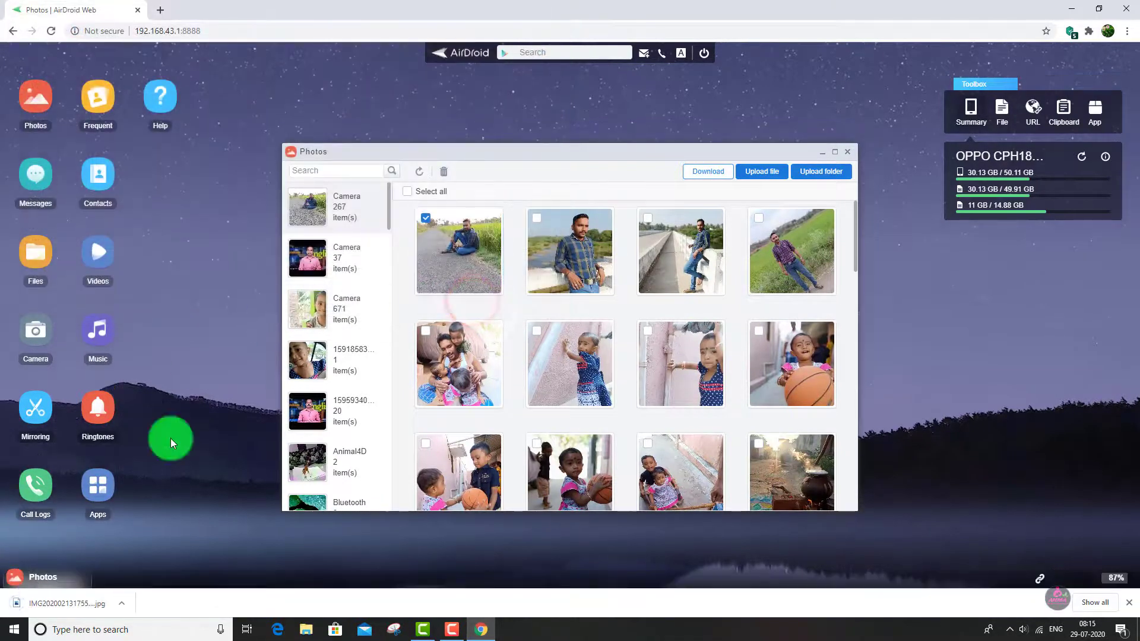
- Open the downloaded photo, deselect it in AirDroid, and close the photo library
left_click(124, 604)
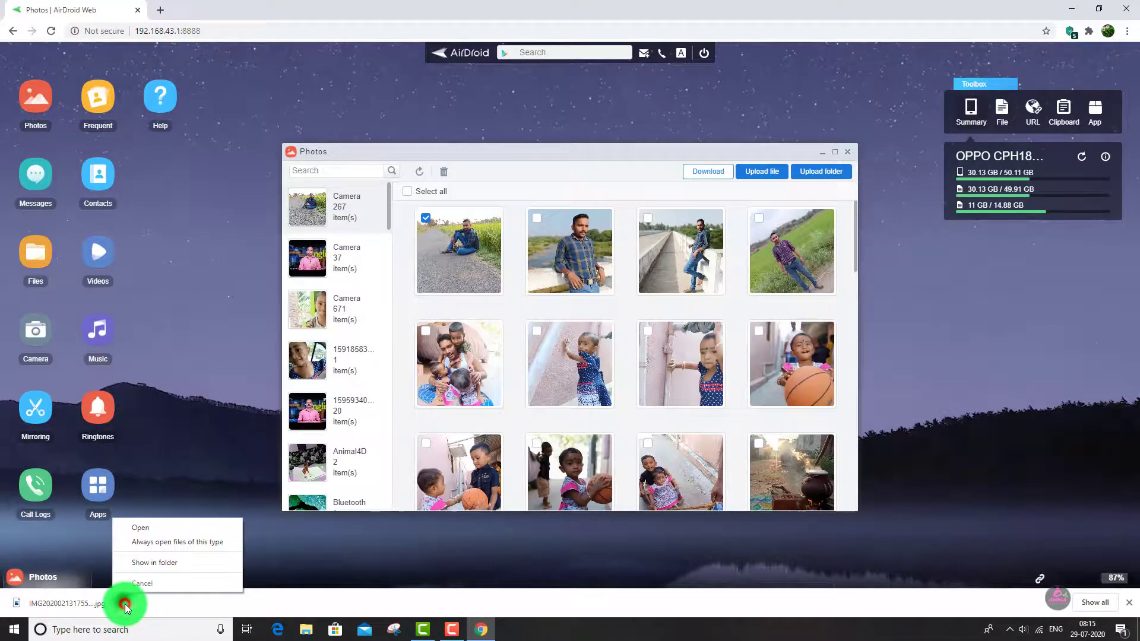
left_click(143, 530)
left_click(426, 219)
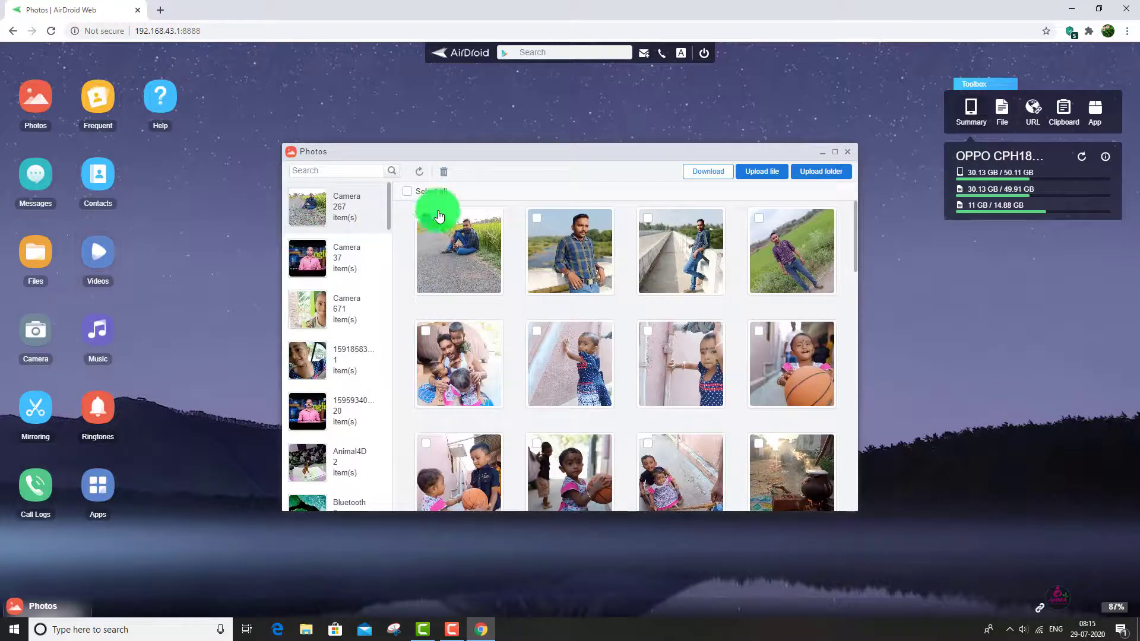
left_click(847, 151)
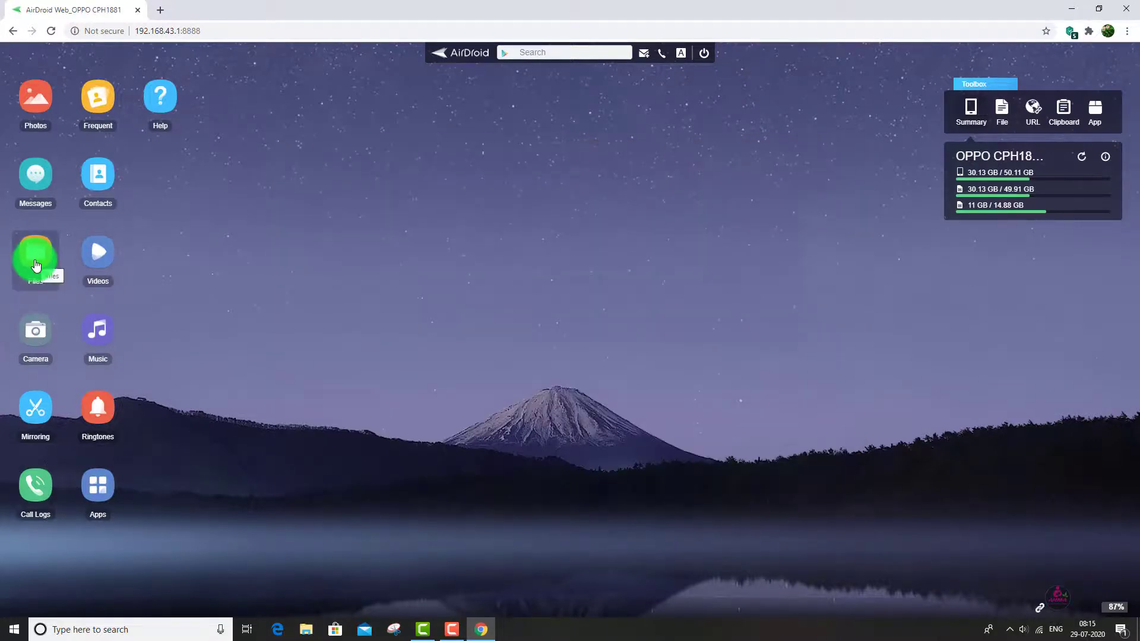
- Browse Files to SD Card/Recordings/Standard Recordings and download the first MP3 to the Desktop
left_click(36, 264)
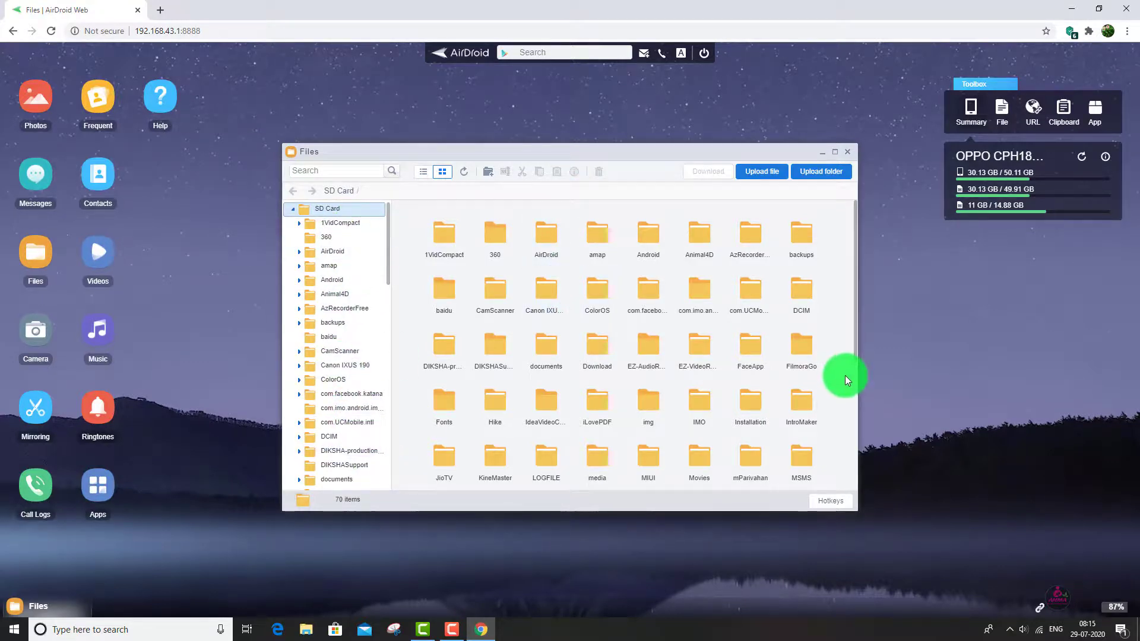
double_click(801, 295)
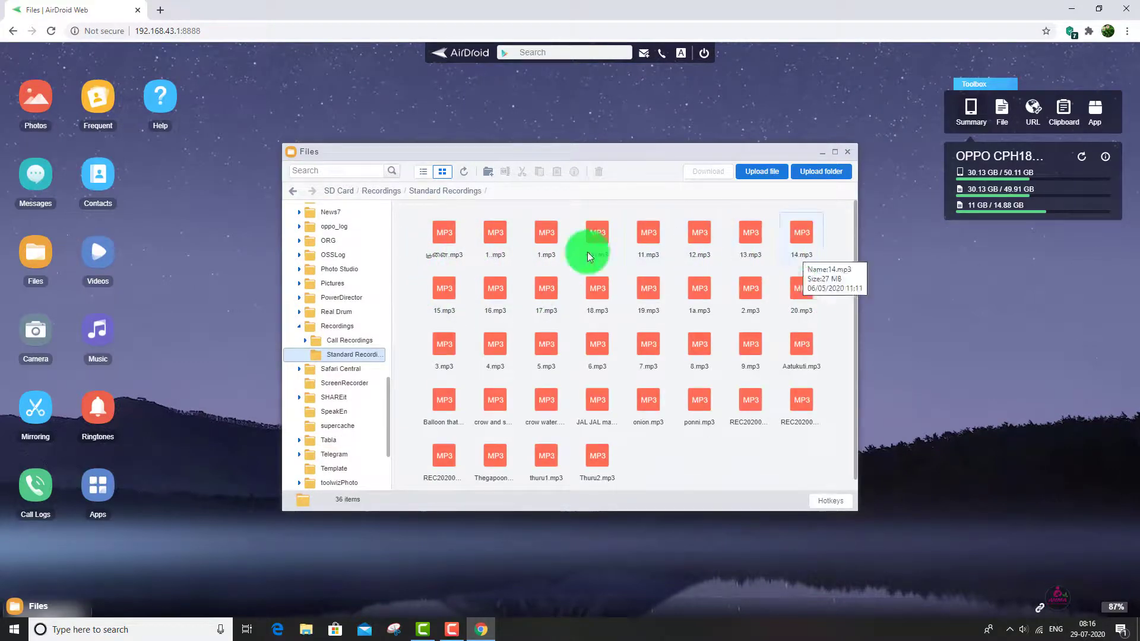
left_click(442, 234)
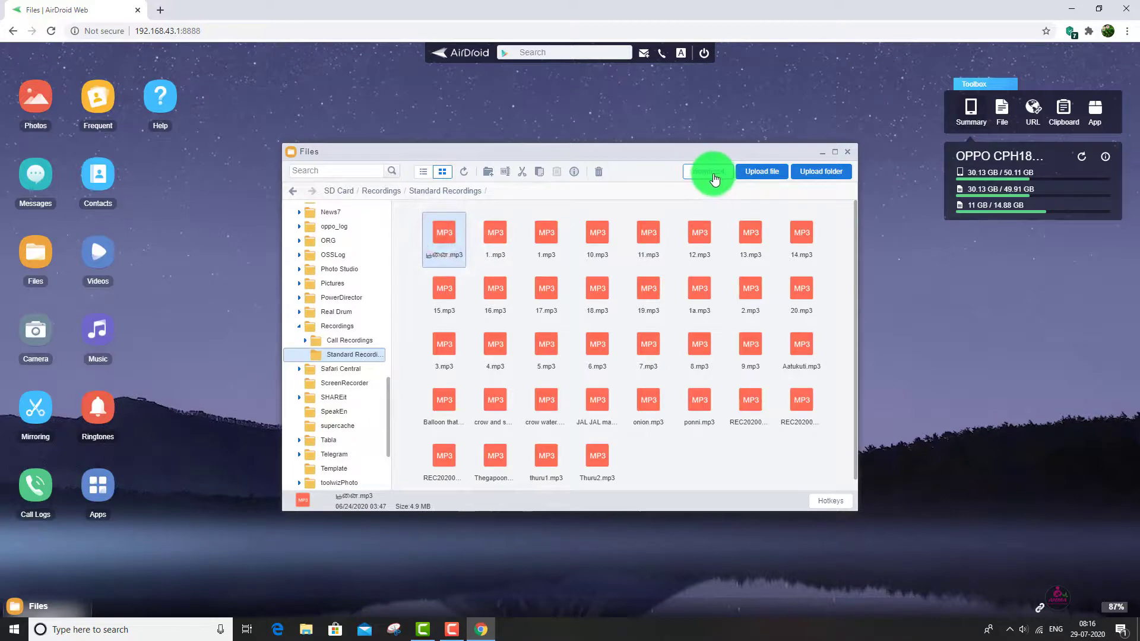
left_click(711, 174)
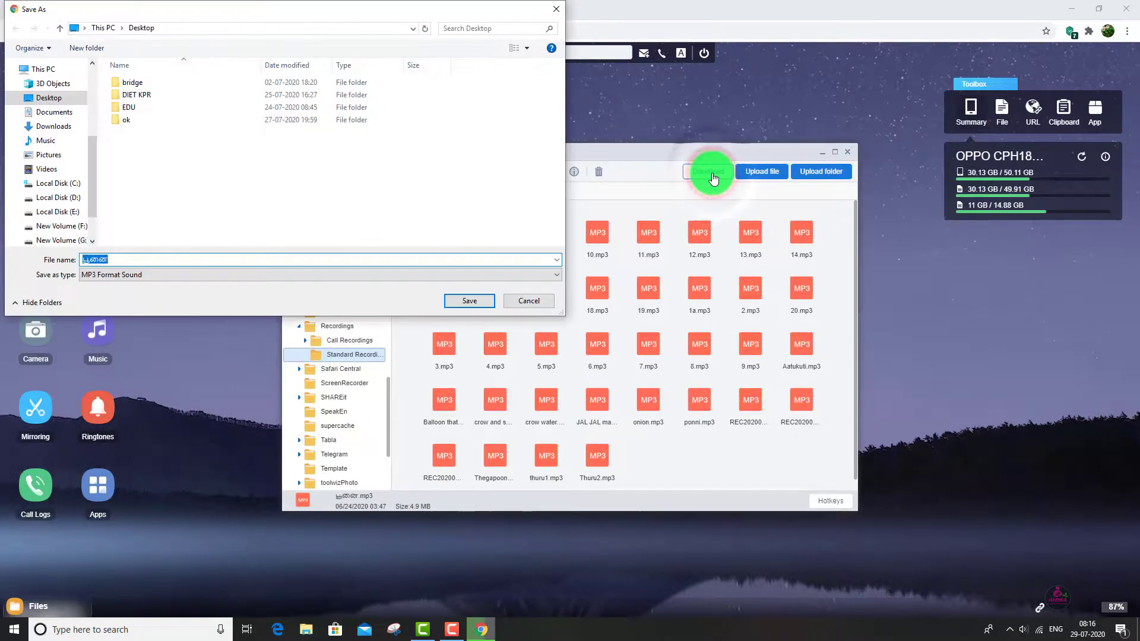